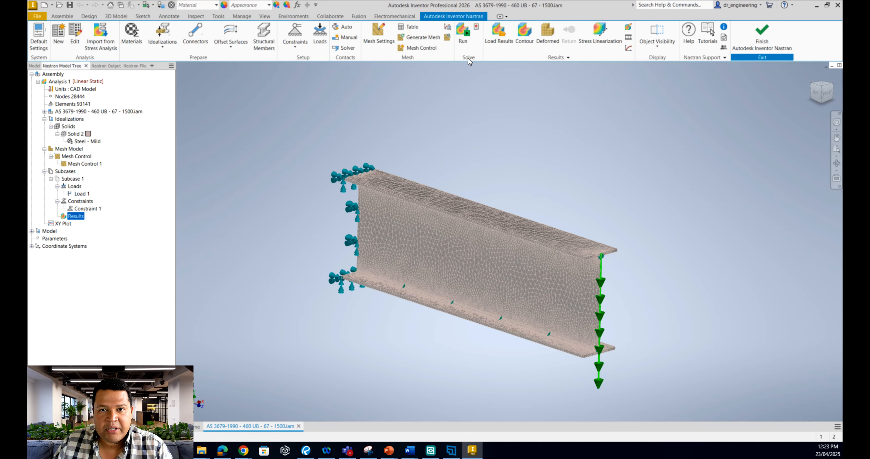
Run the linear static analysis of the beam and close the completion message
click(464, 41)
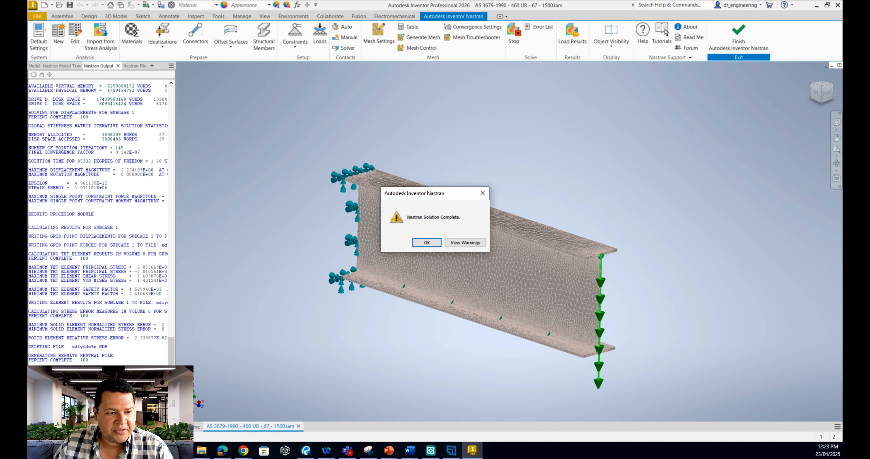
click(425, 244)
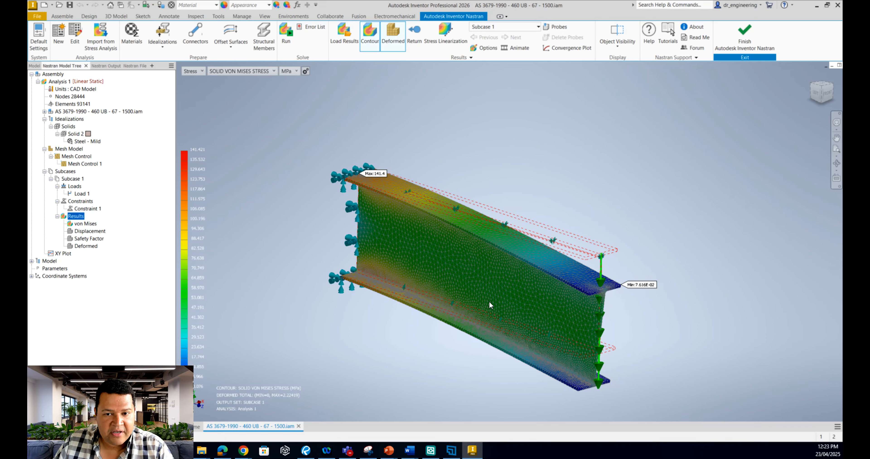
Display the Displacement, Safety Factor and Deformed results of Subcase 1 one after another
click(86, 232)
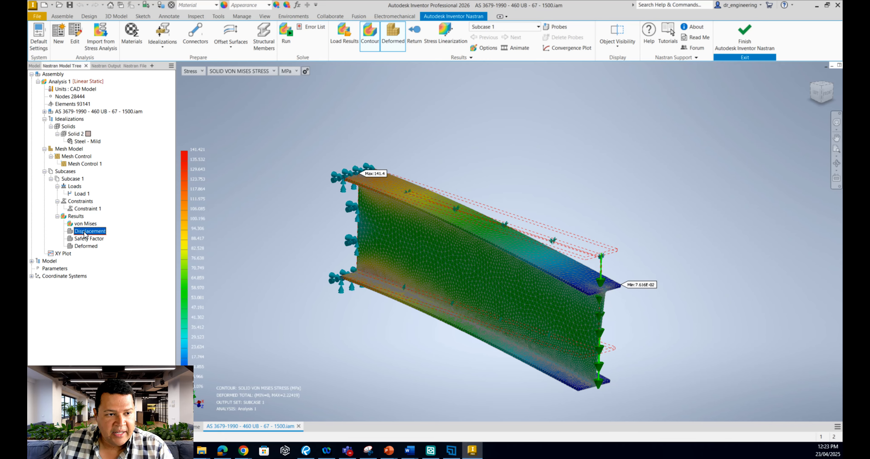
double_click(84, 232)
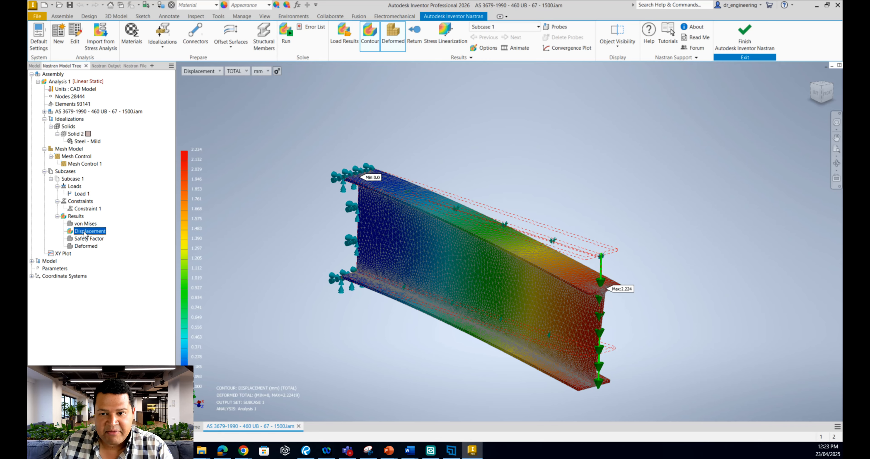
click(87, 239)
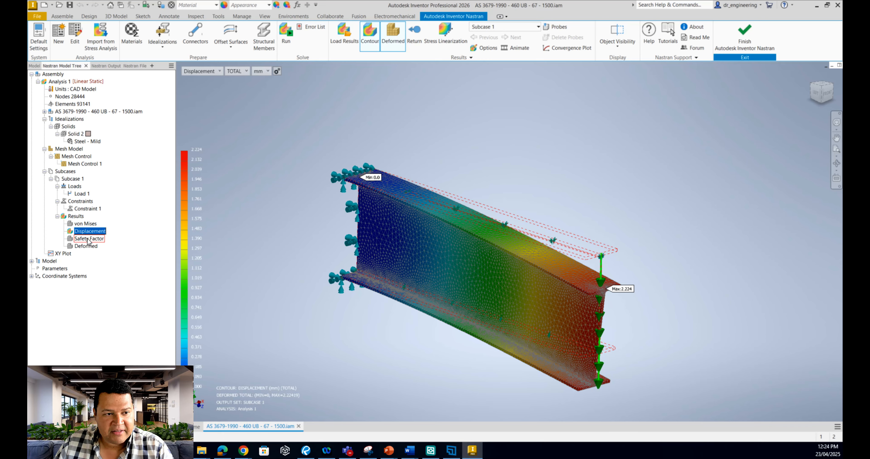
double_click(87, 238)
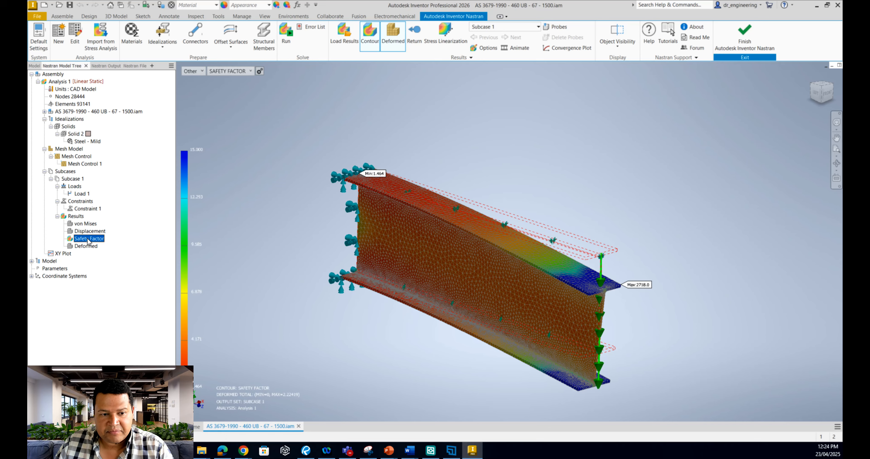
double_click(90, 247)
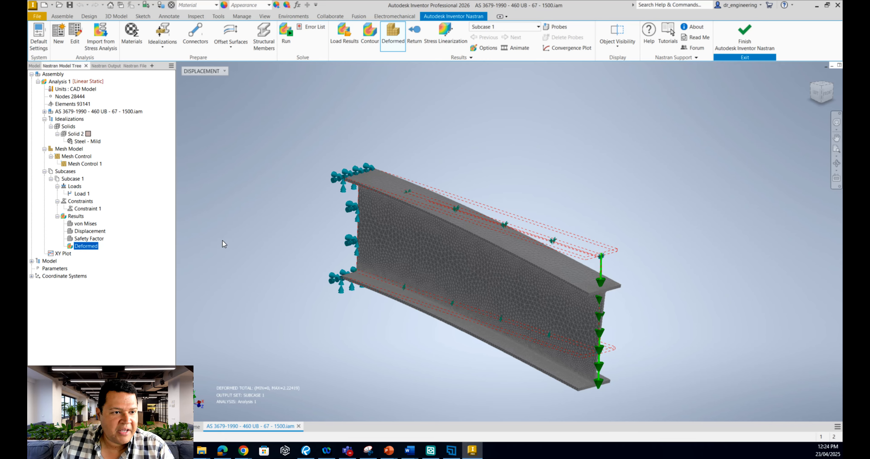
Display the von Mises stress result and examine its distribution along the beam
right_click(93, 226)
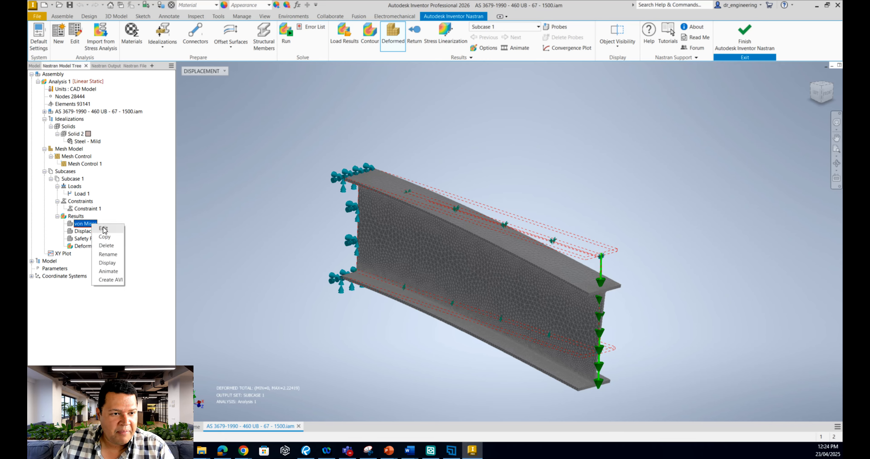
click(71, 226)
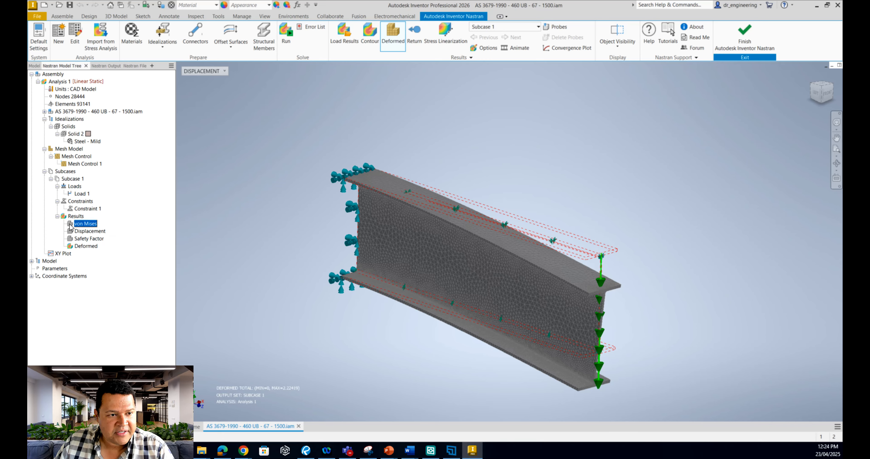
double_click(70, 224)
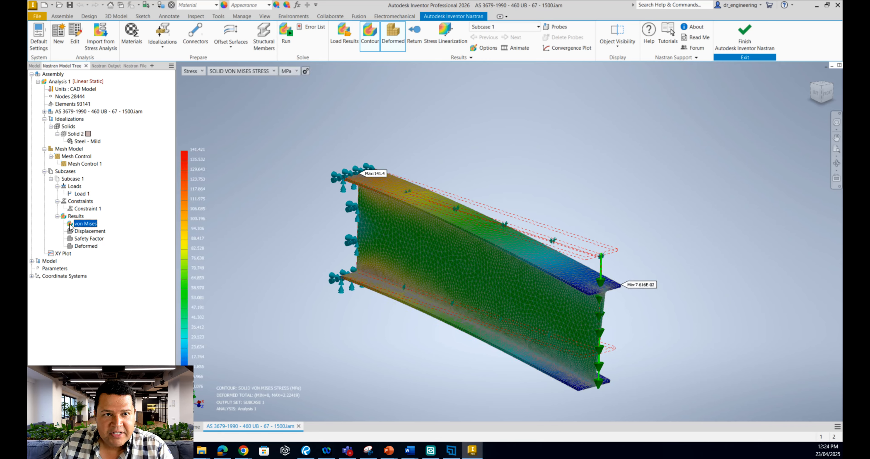
scroll(381, 365, up, 2)
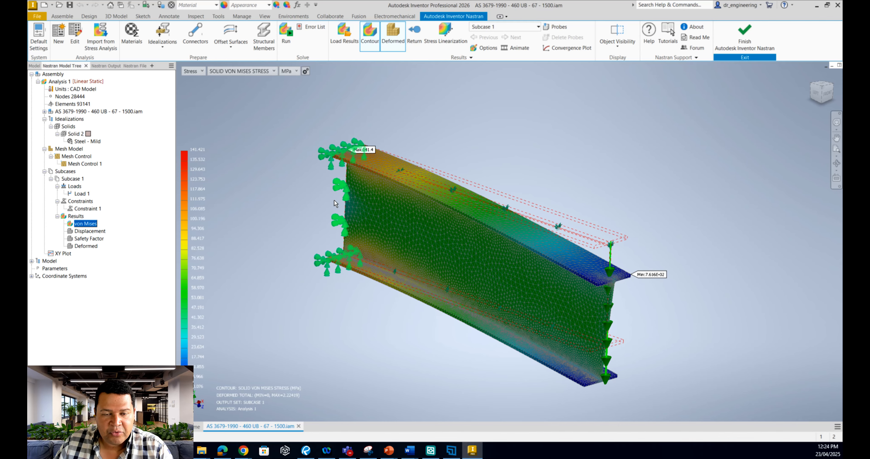
shift+middle_drag(371, 363, 367, 360)
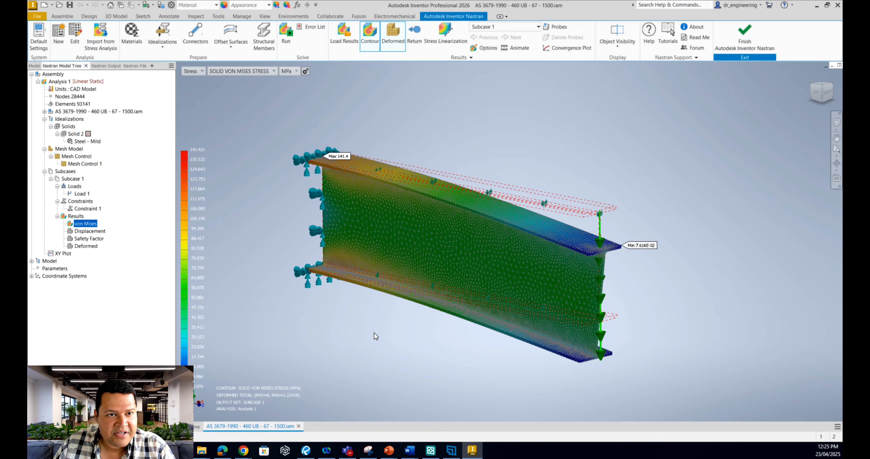
Switch the stress contour to SOLID MAX PRIN STRESS and examine the maximum on the top flange at the fixed end
click(259, 70)
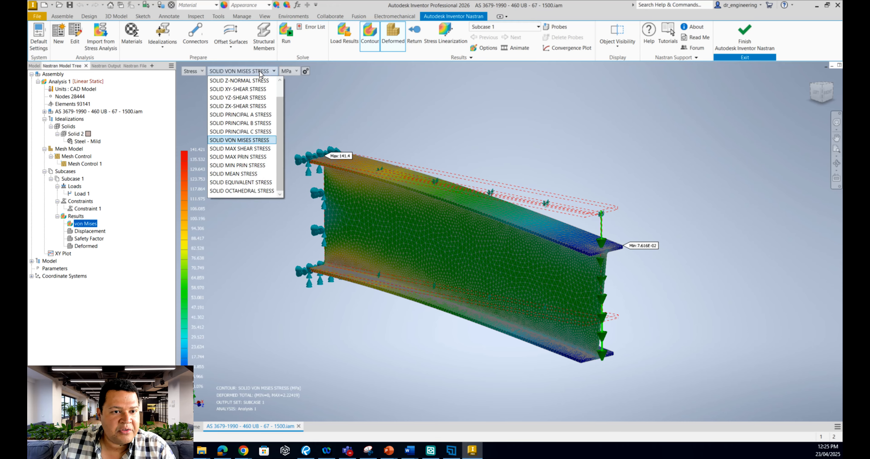
click(242, 157)
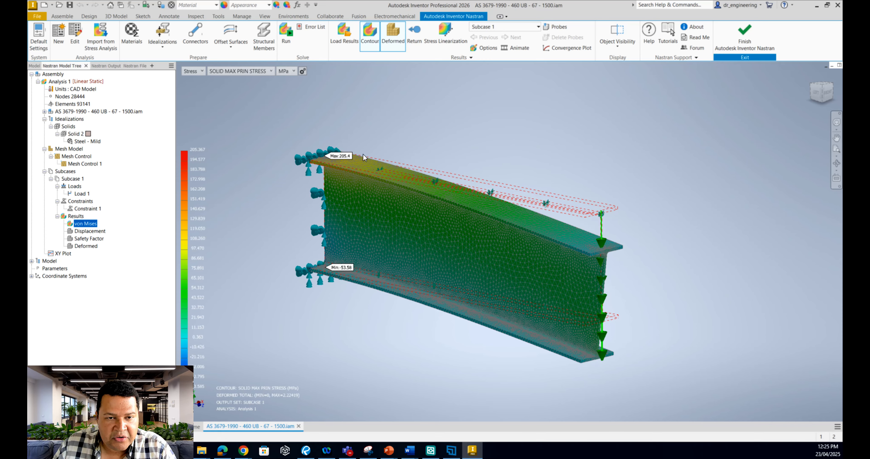
shift+middle_drag(379, 339, 386, 347)
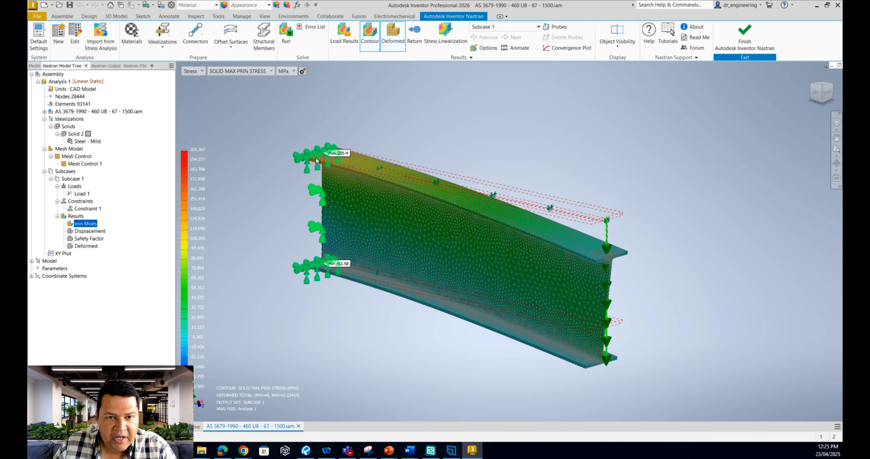
scroll(391, 138, up, 5)
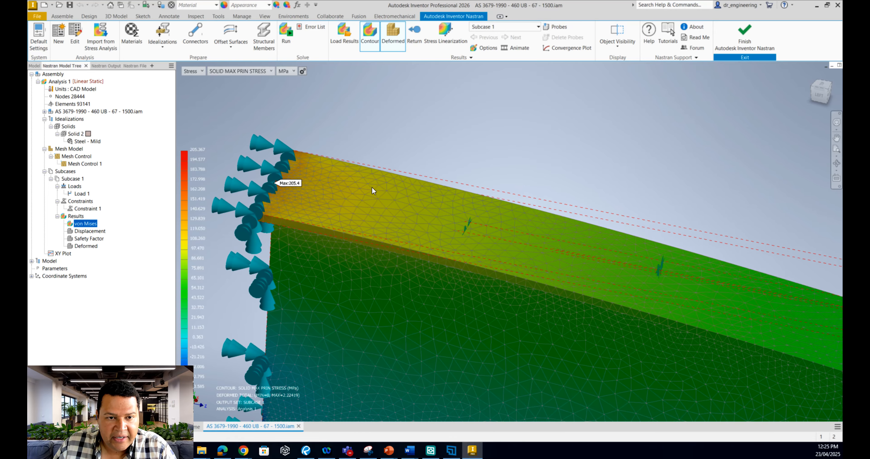
shift+middle_drag(372, 188, 319, 223)
scroll(378, 179, up, 4)
shift+middle_drag(419, 185, 341, 264)
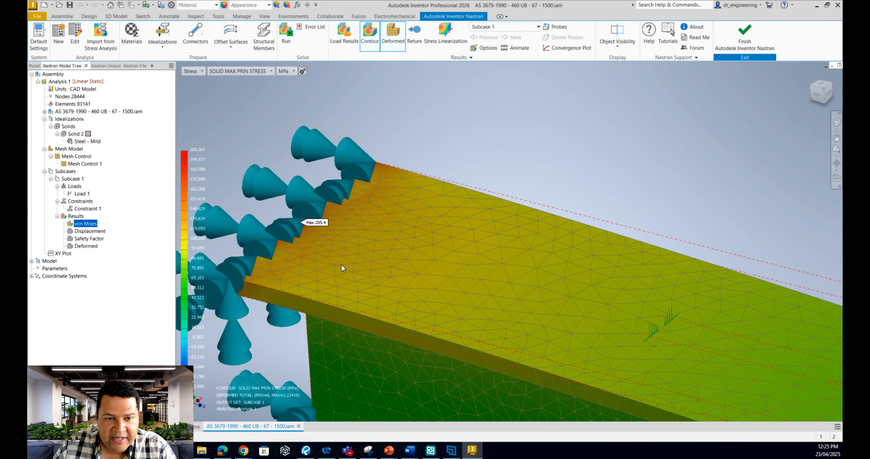
Examine the maximum principal stress over the whole beam, from the loaded end to the underside of the bottom flange
scroll(379, 216, down, 8)
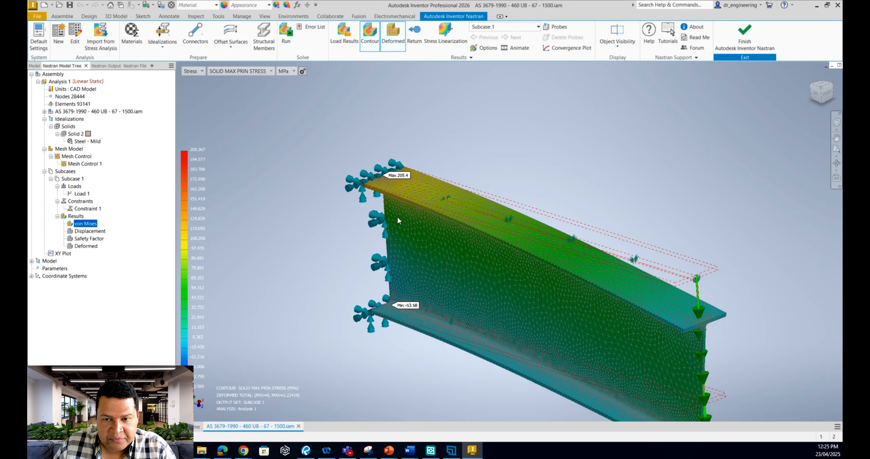
scroll(398, 217, down, 3)
middle_drag(451, 311, 411, 357)
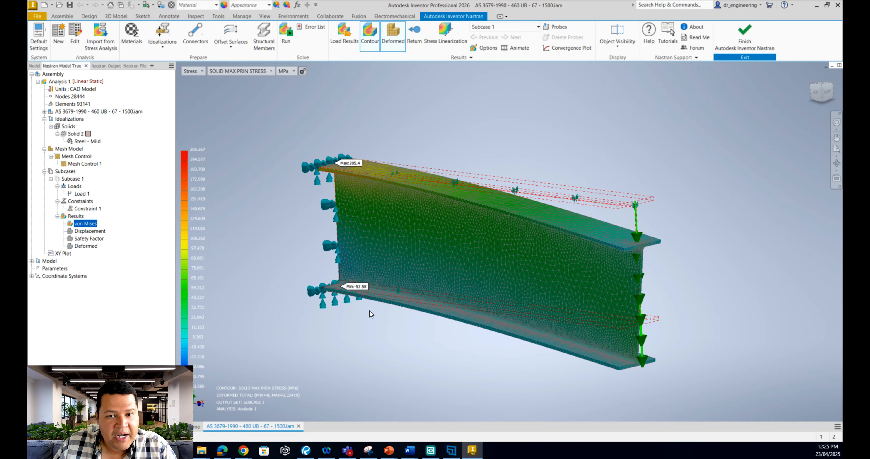
scroll(370, 310, up, 1)
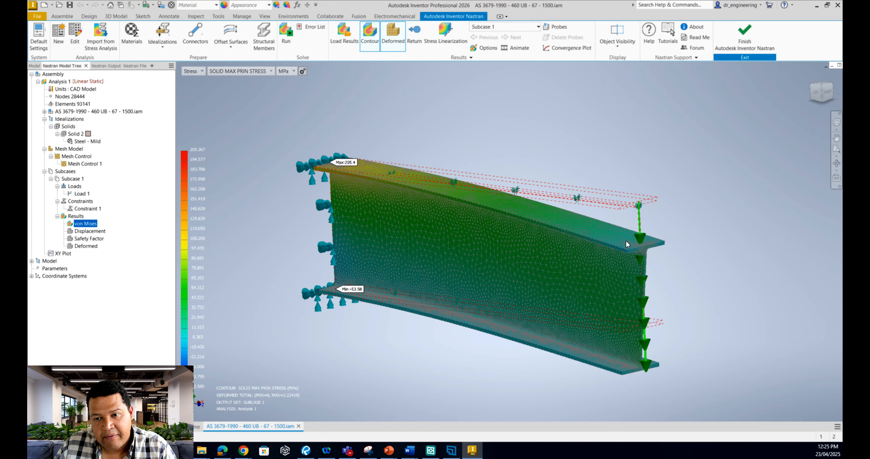
shift+middle_drag(617, 243, 623, 254)
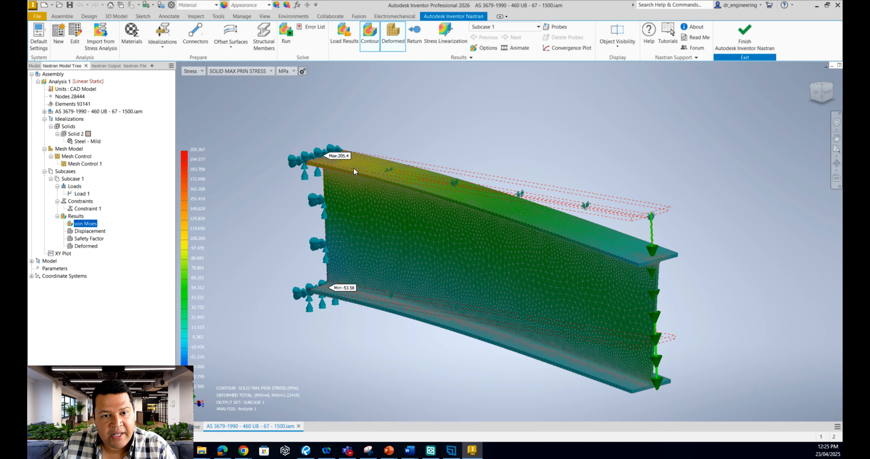
shift+middle_drag(354, 168, 316, 293)
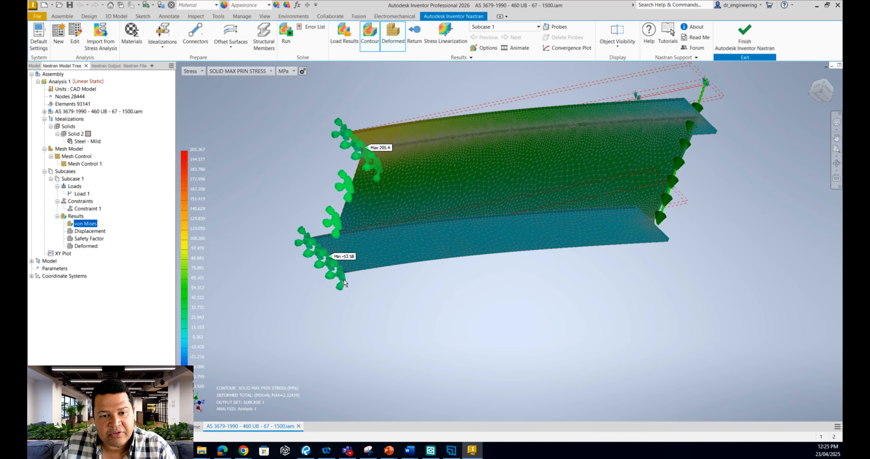
shift+middle_drag(407, 370, 249, 186)
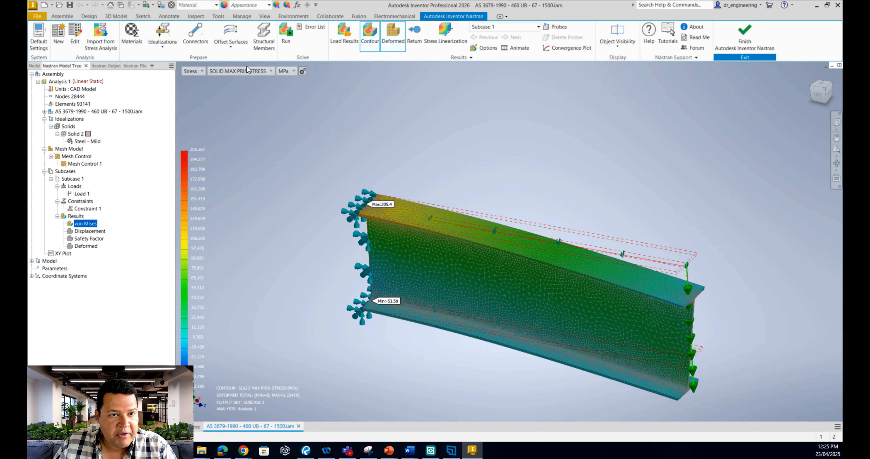
Switch the stress contour to SOLID MIN PRIN STRESS and examine the bottom and top flanges near the fixed end
click(255, 71)
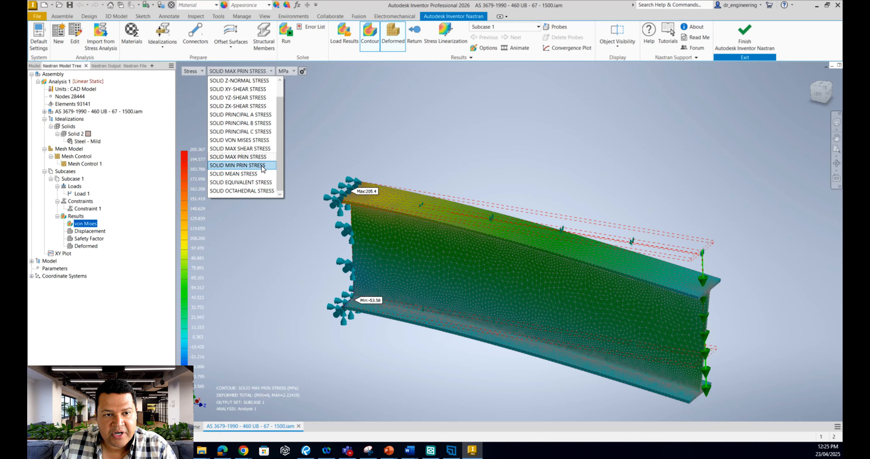
click(250, 165)
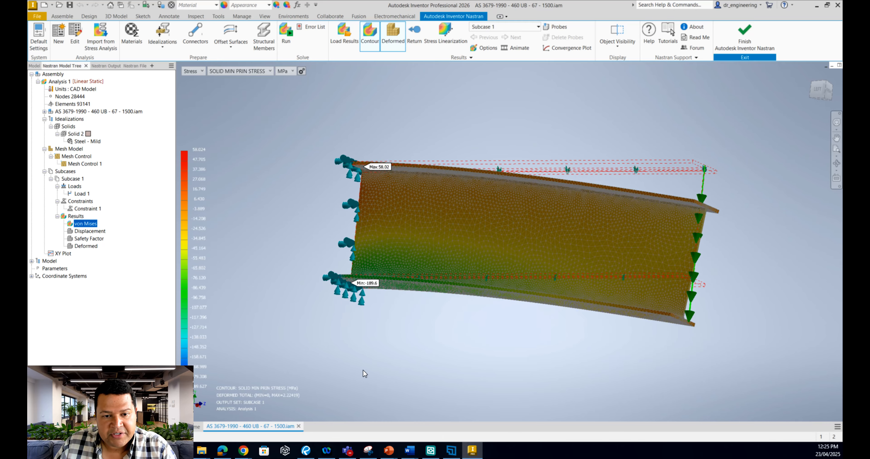
shift+middle_drag(364, 373, 330, 344)
scroll(332, 345, up, 2)
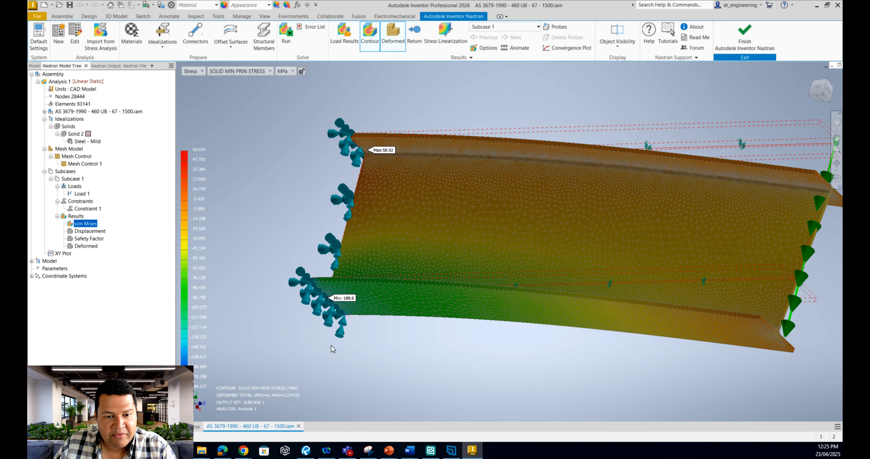
scroll(331, 345, up, 3)
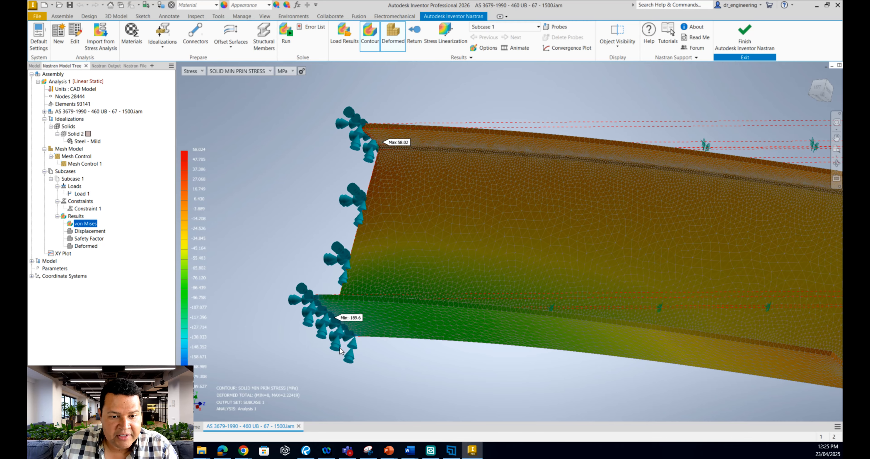
scroll(394, 362, down, 3)
shift+middle_drag(395, 361, 397, 162)
scroll(397, 161, up, 2)
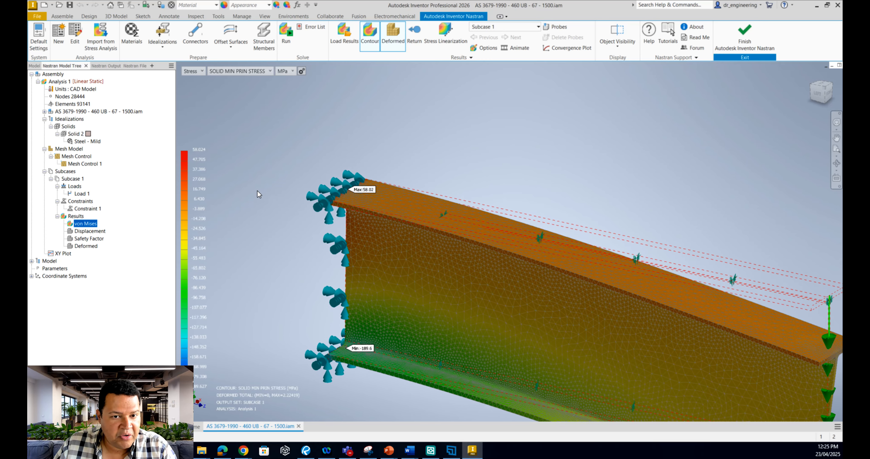
middle_drag(257, 190, 228, 164)
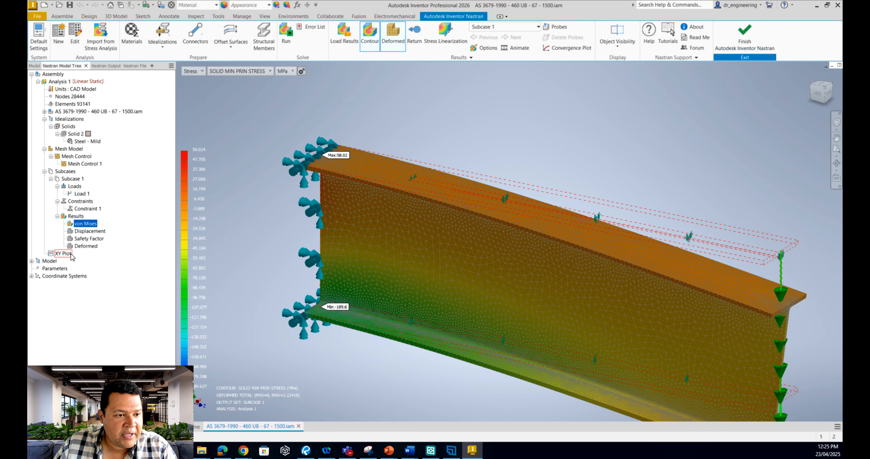
Display the Displacement result, examine the loaded end, and display the Safety Factor result
click(90, 232)
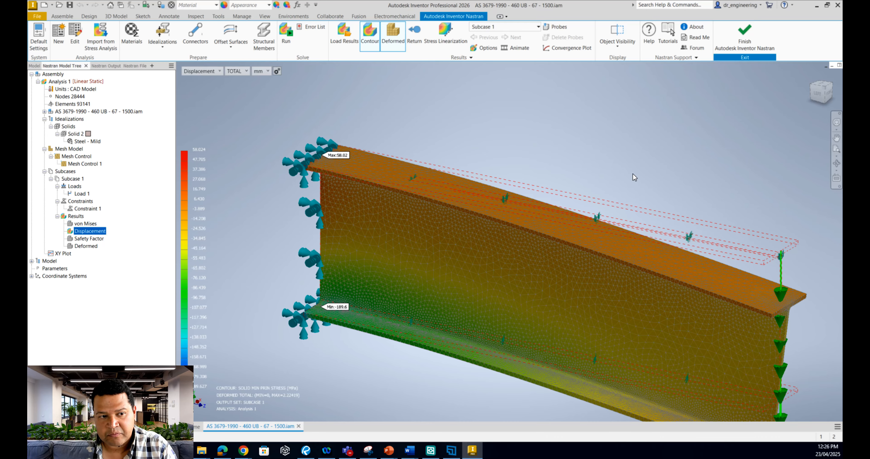
middle_drag(777, 313, 768, 272)
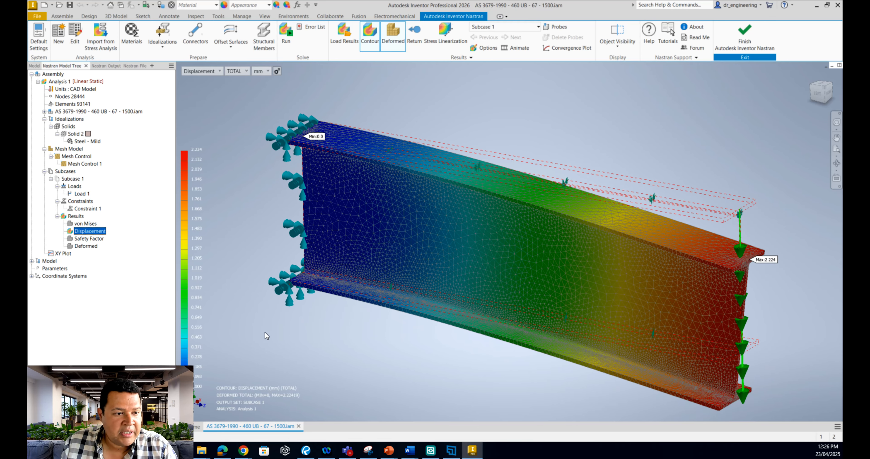
click(75, 239)
double_click(75, 240)
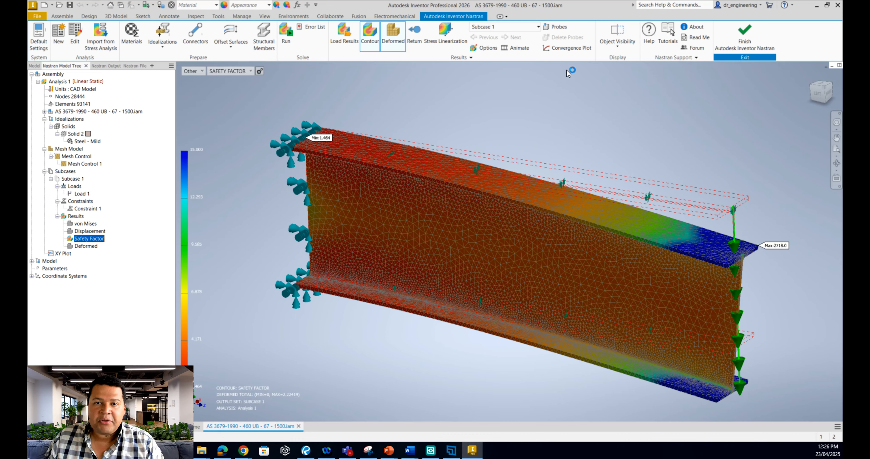
Open the plot options for the Safety Factor result and set the contour to Stress with type SOLID VON MISES STRESS
right_click(488, 49)
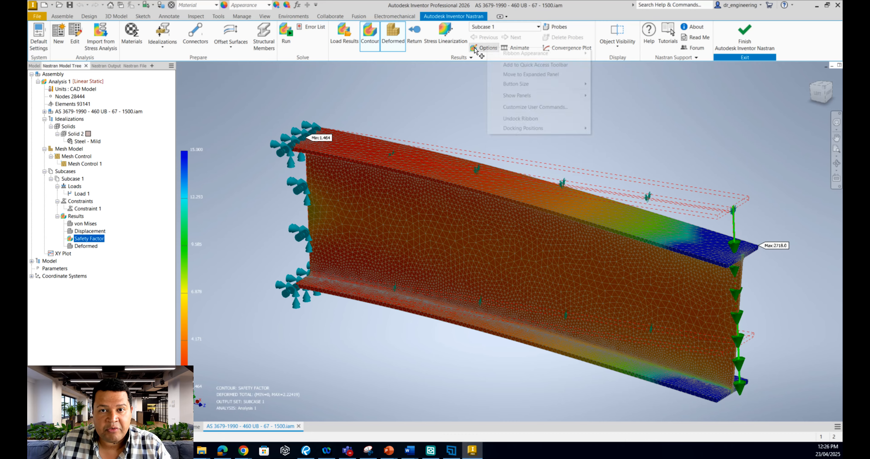
click(475, 50)
drag(110, 144, 101, 136)
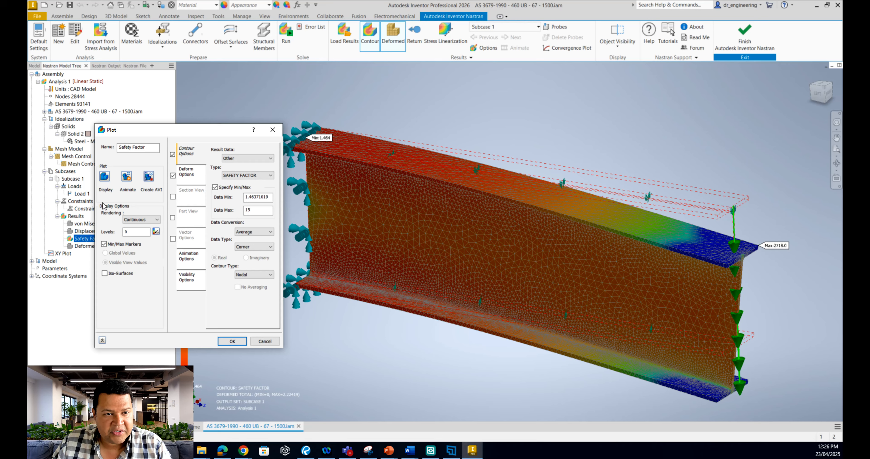
click(242, 158)
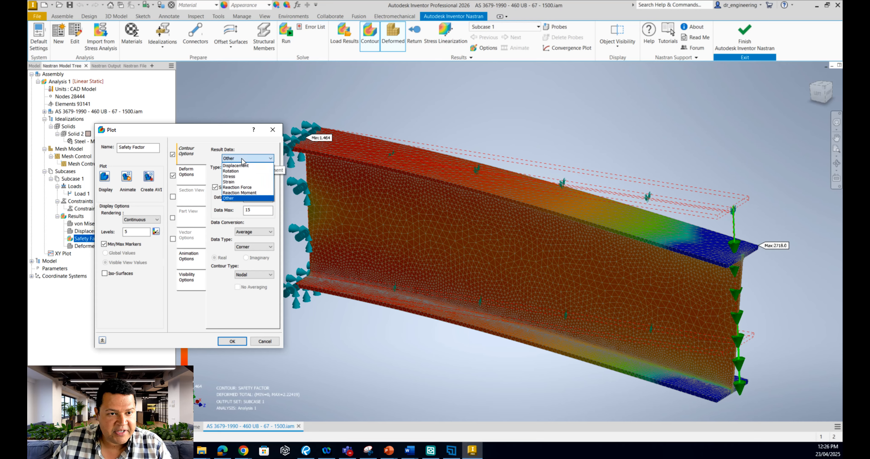
click(245, 178)
click(250, 176)
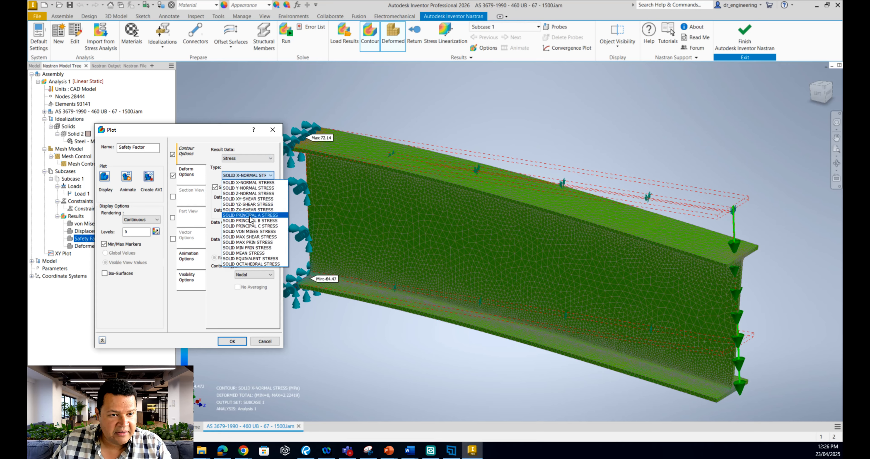
click(259, 232)
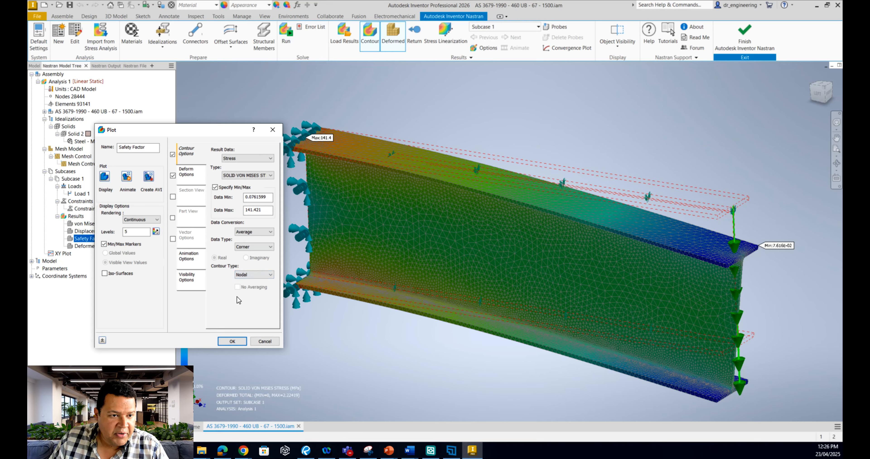
Switch the contour result data to Displacement and look through the available types, keeping TOTAL
click(241, 157)
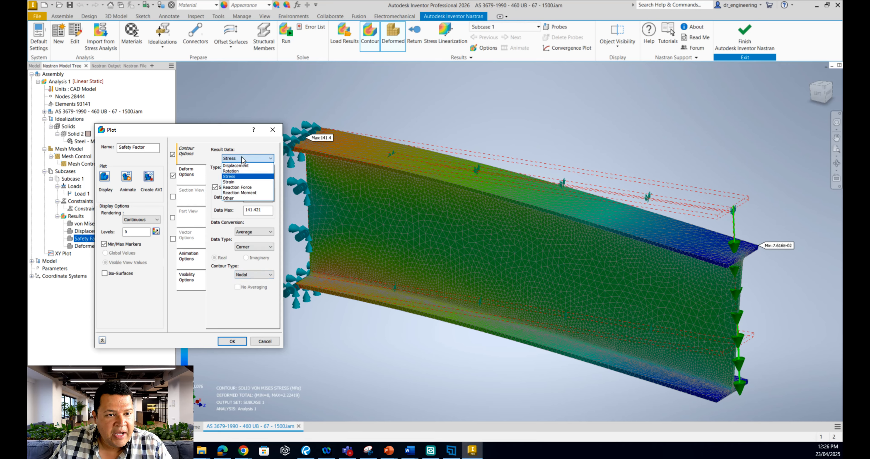
click(241, 164)
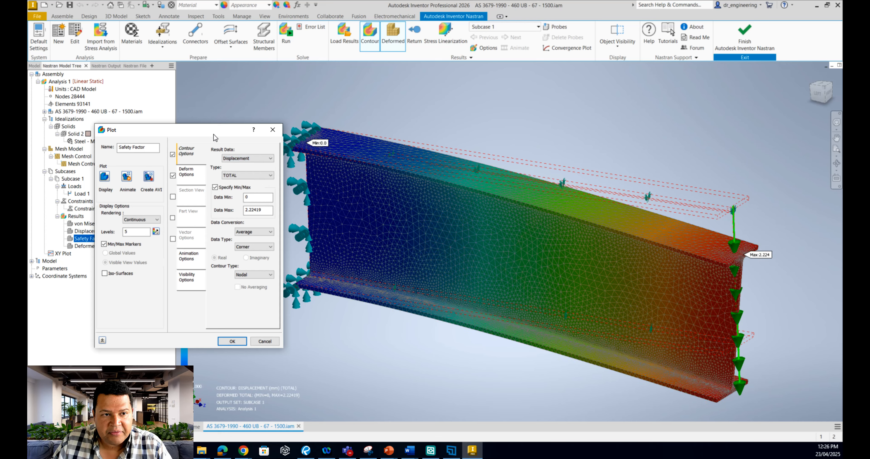
drag(217, 136, 179, 131)
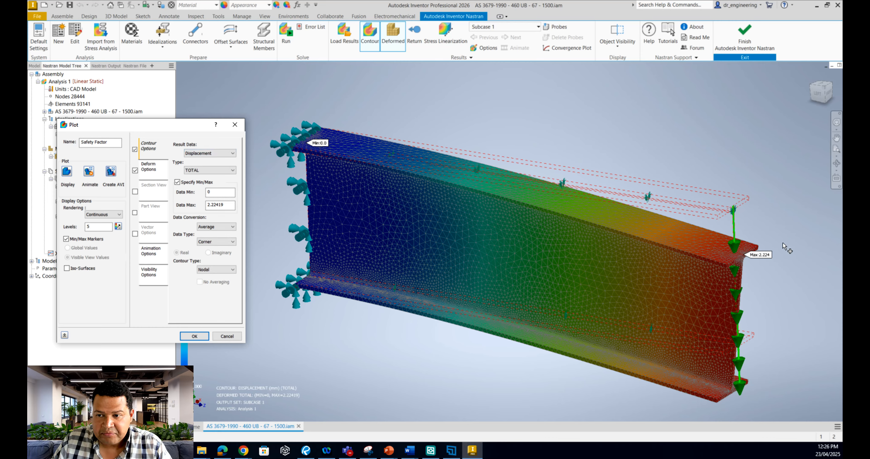
click(203, 171)
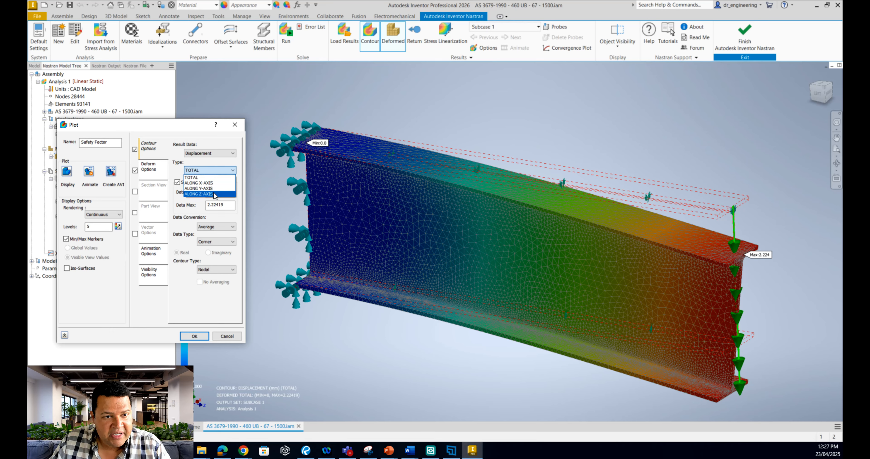
click(198, 166)
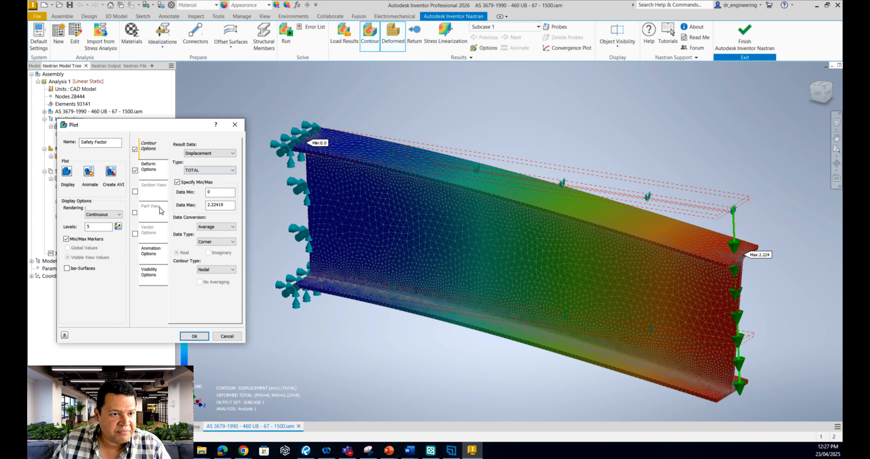
Set the deform options to TOTAL displacement with a deformation scale of 50 percent and display the plot
click(154, 172)
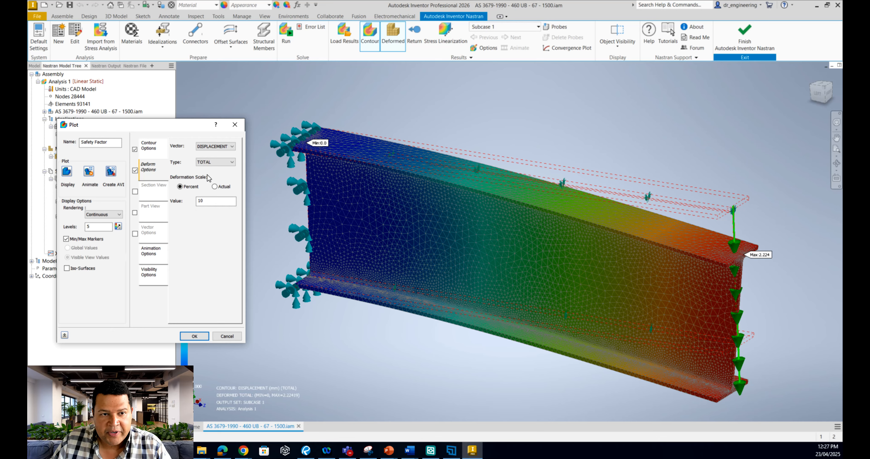
click(216, 164)
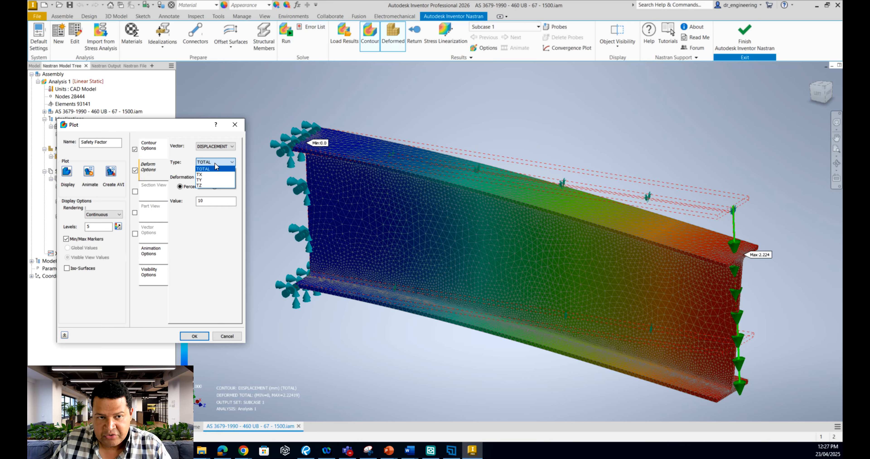
click(215, 168)
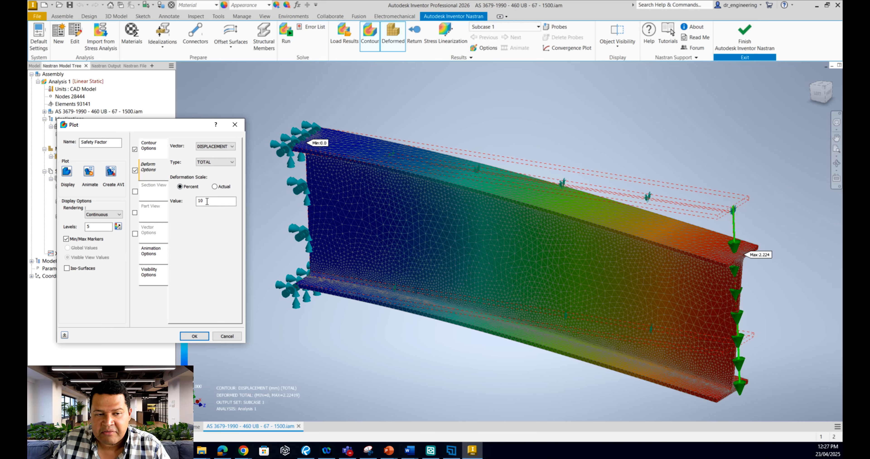
drag(208, 201, 179, 196)
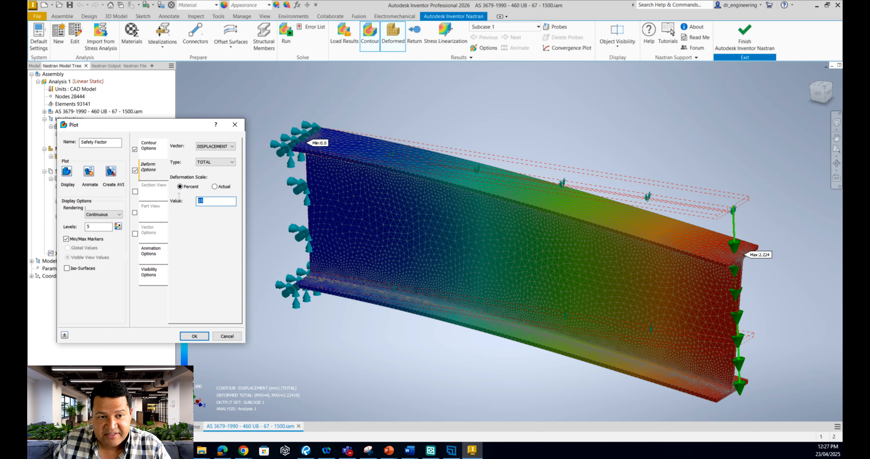
text(50)
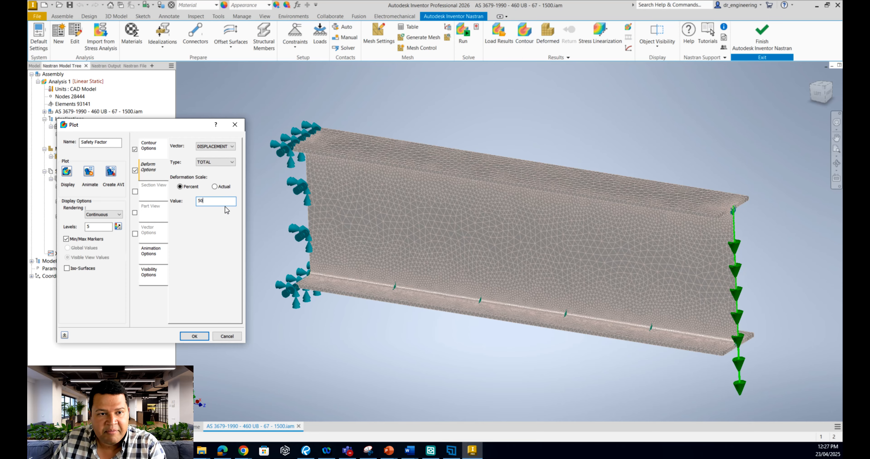
click(66, 173)
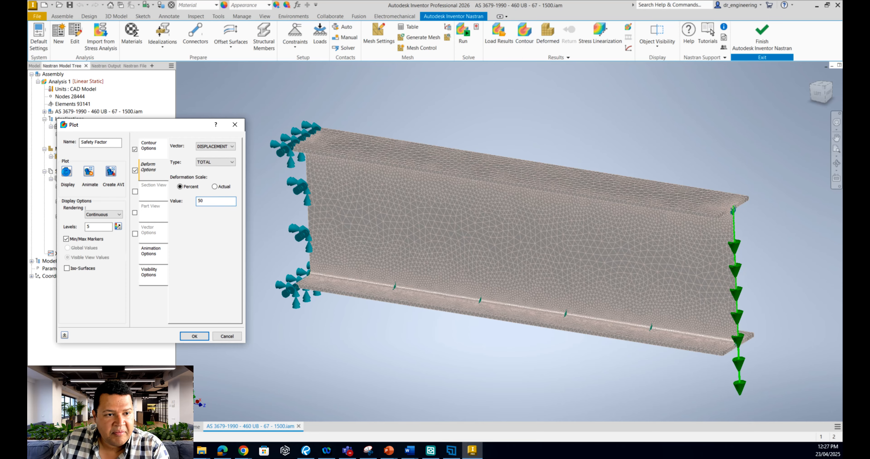
scroll(505, 291, down, 5)
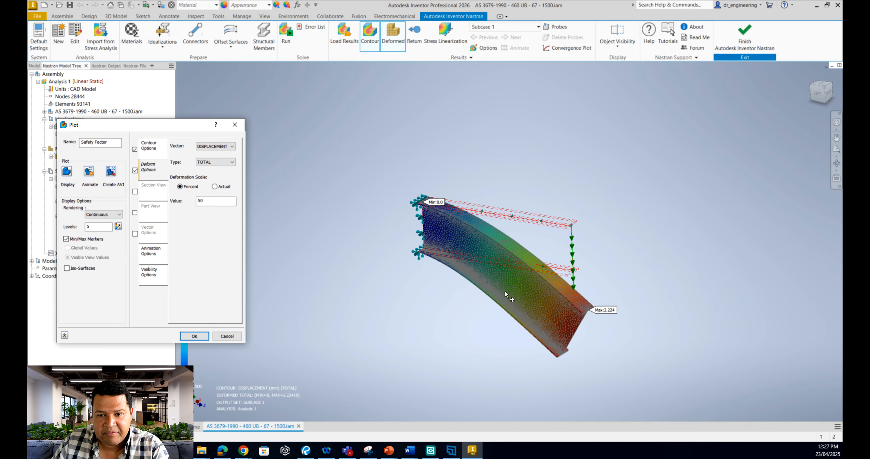
Change the deformation scale to Actual and examine the displacement at the top flange of the loaded end
click(215, 186)
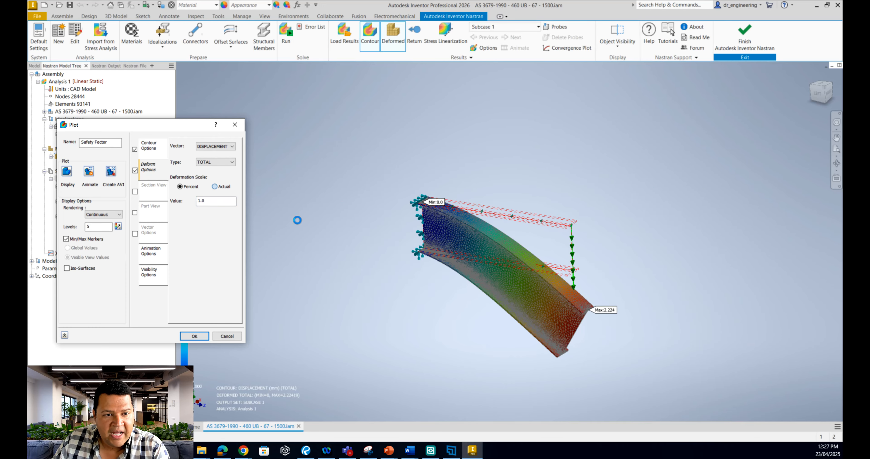
scroll(558, 230, up, 5)
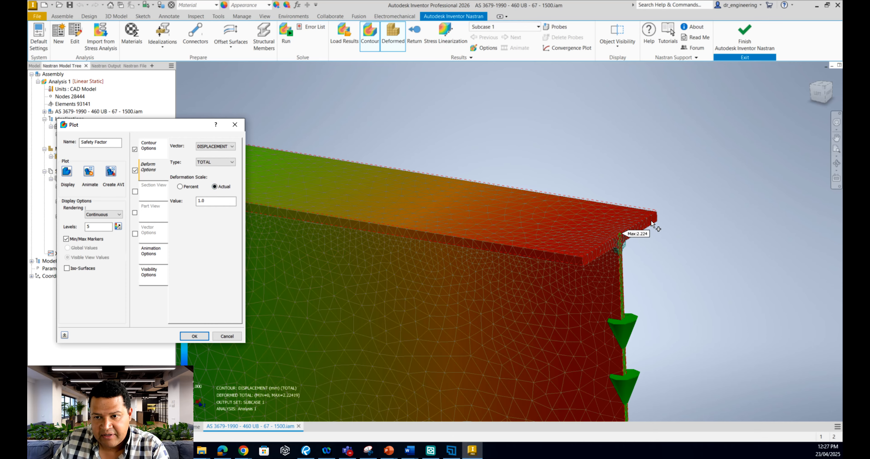
scroll(652, 222, up, 3)
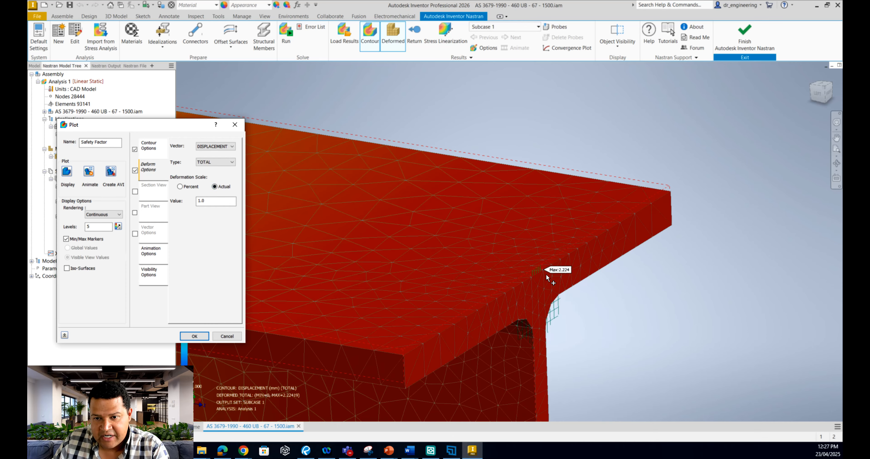
scroll(645, 203, down, 8)
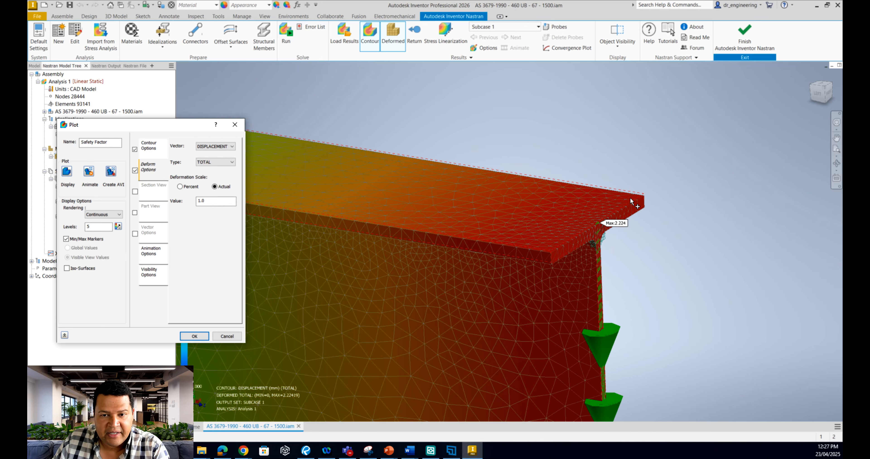
scroll(610, 297, down, 3)
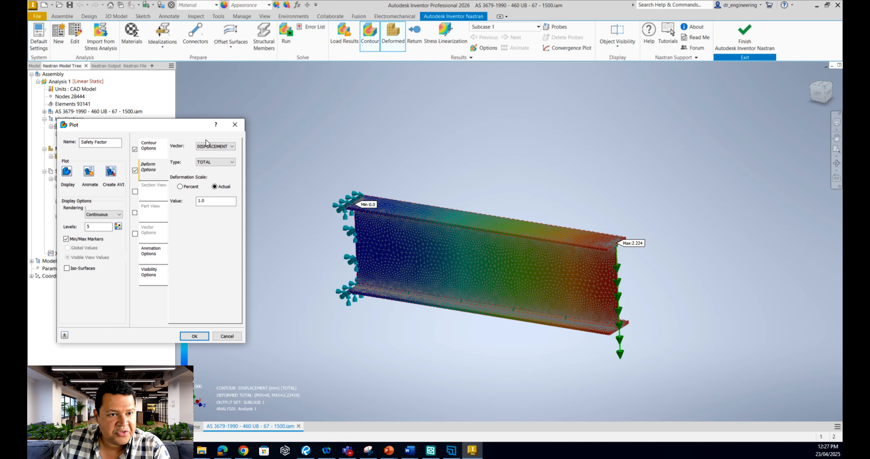
Return the contour result data to Stress with type SOLID VON MISES STRESS, leaving the deform vector on DISPLACEMENT
click(217, 145)
click(182, 156)
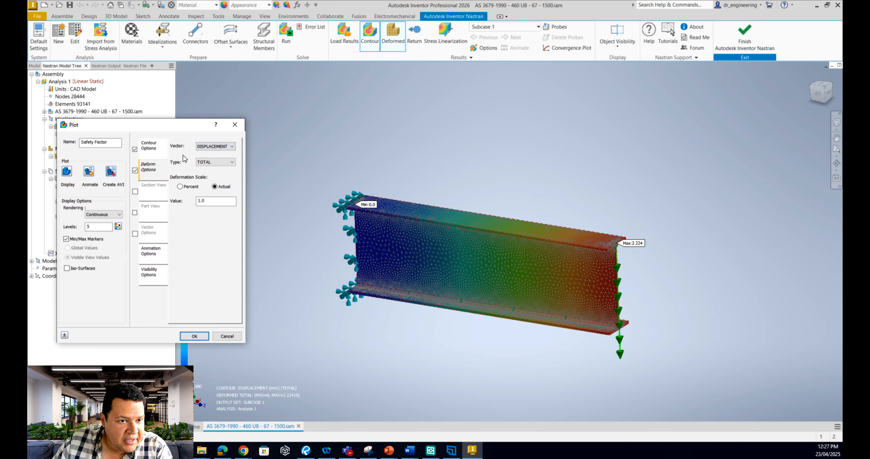
click(151, 145)
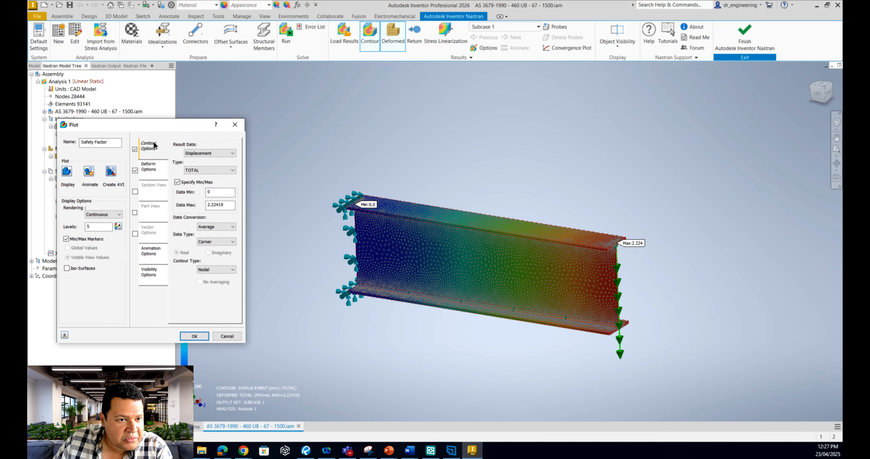
click(208, 155)
click(213, 170)
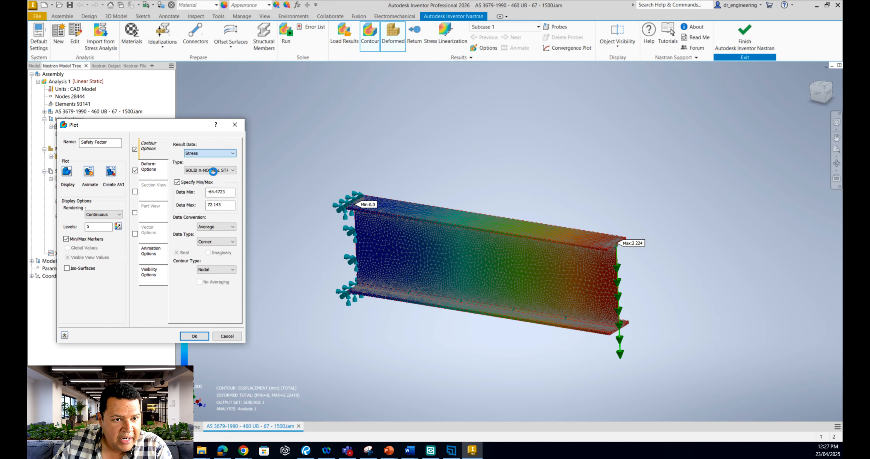
click(220, 170)
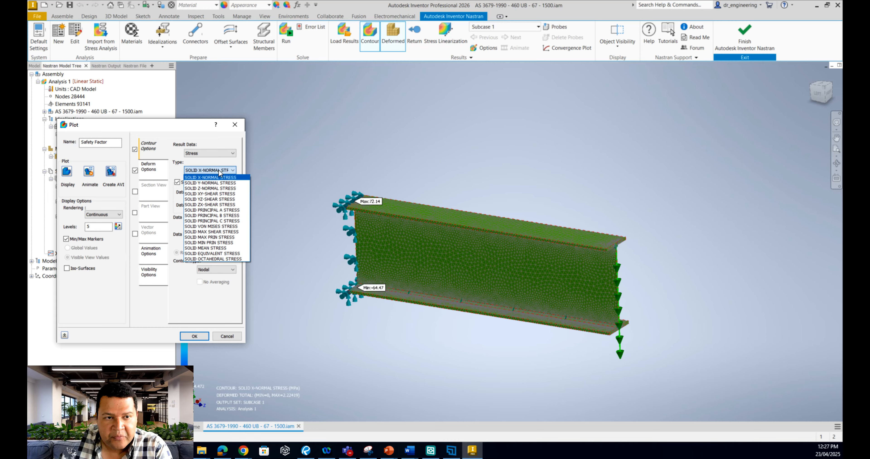
click(220, 170)
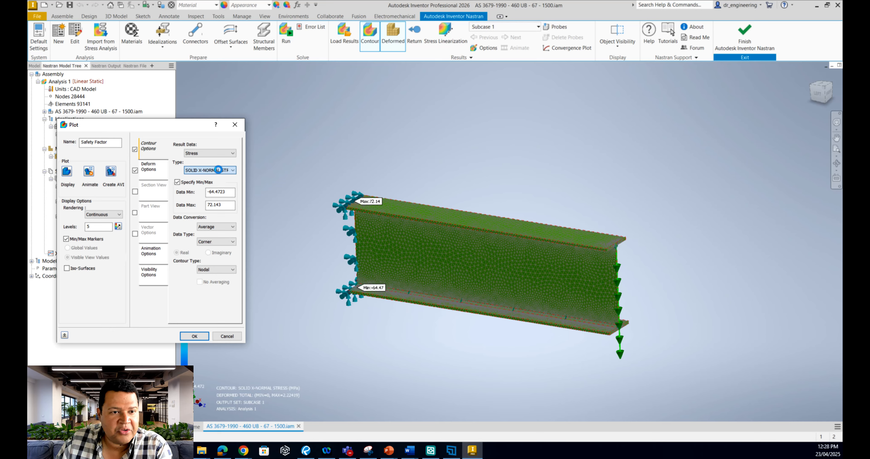
click(221, 170)
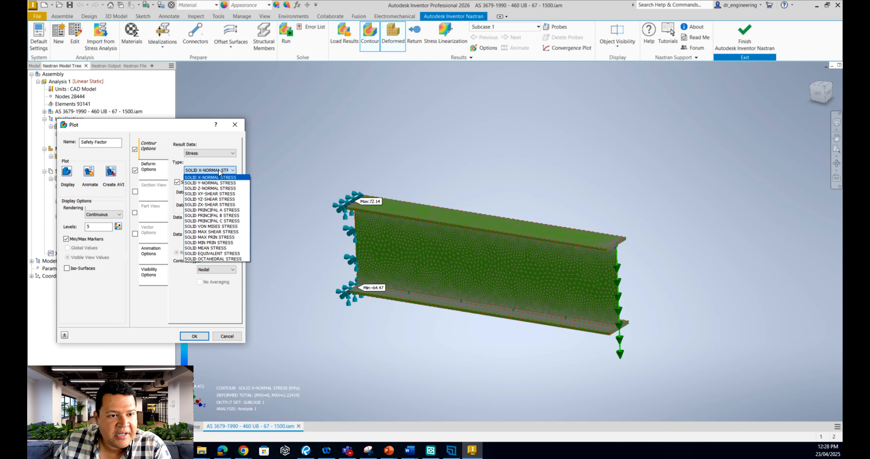
click(223, 227)
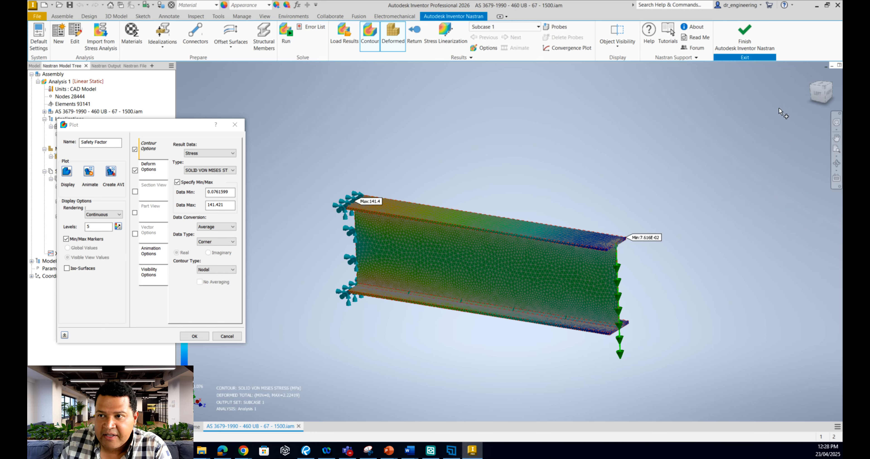
Animate the von Mises plot in the Left view, set the deformation scale to 10 percent, animate it again and accept the plot settings
click(821, 97)
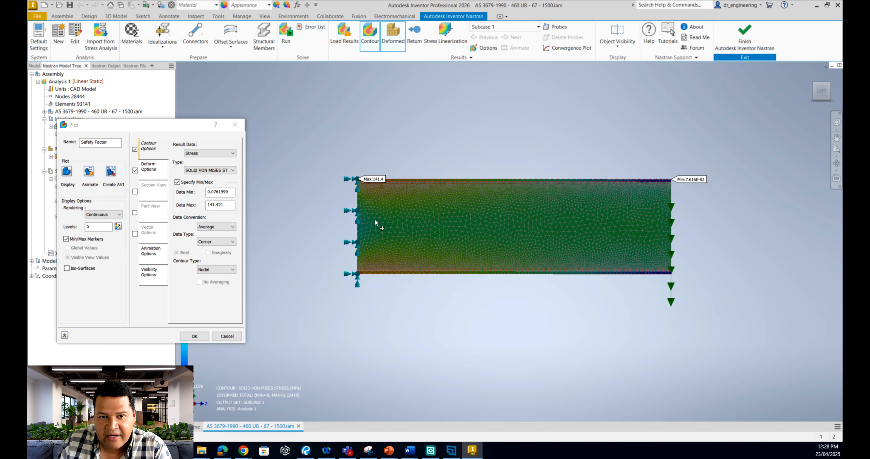
click(91, 173)
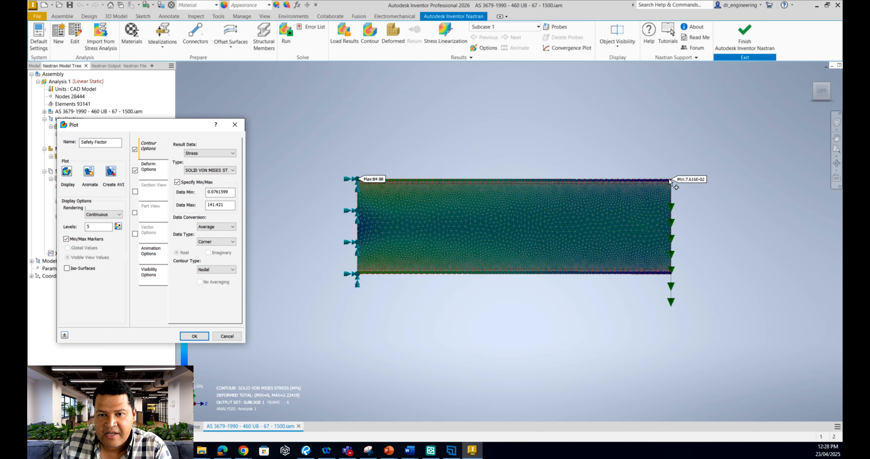
click(157, 170)
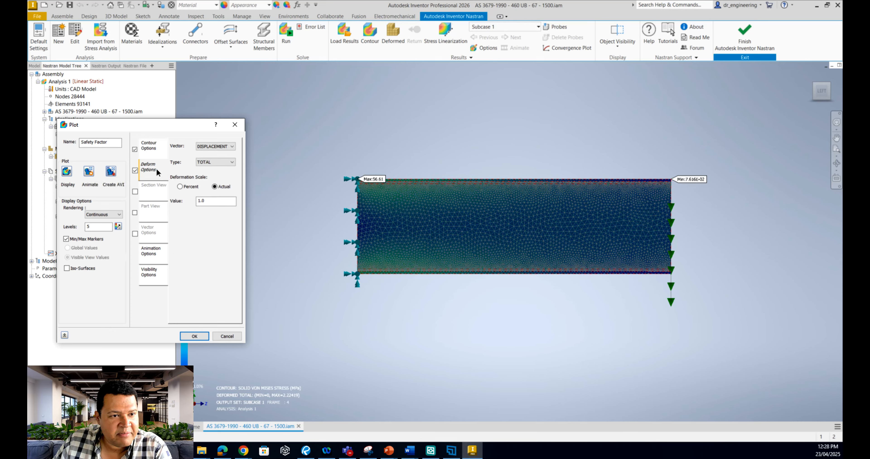
click(179, 187)
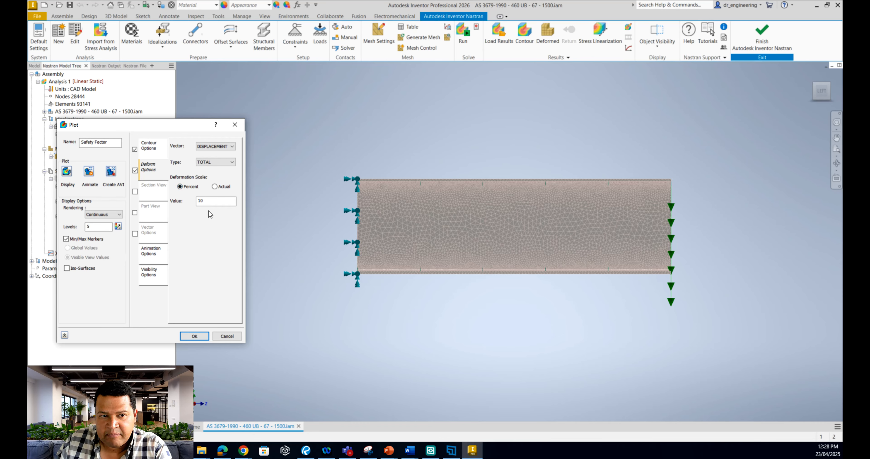
click(90, 173)
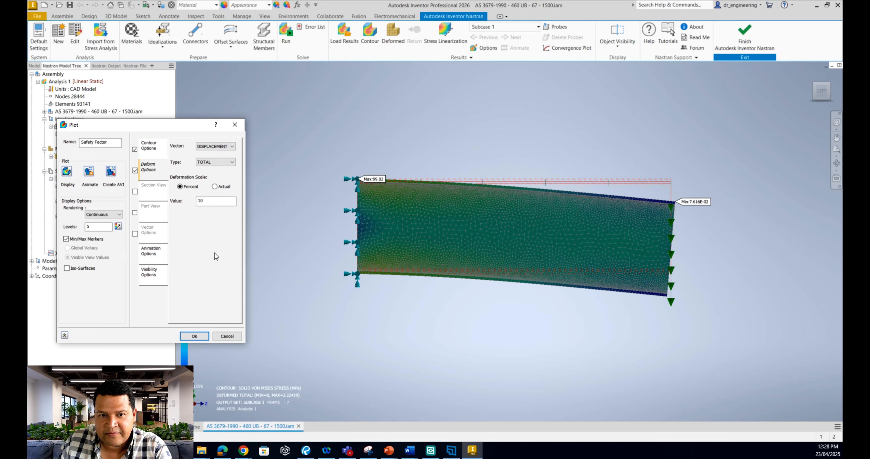
drag(164, 130, 212, 166)
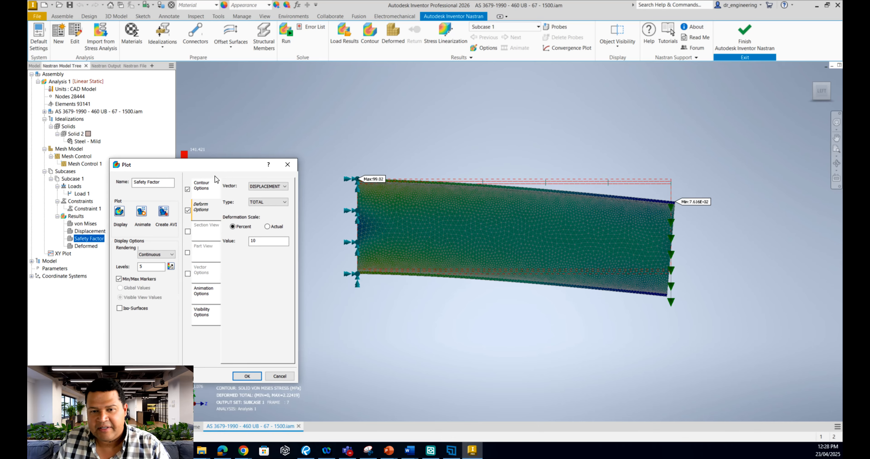
click(249, 378)
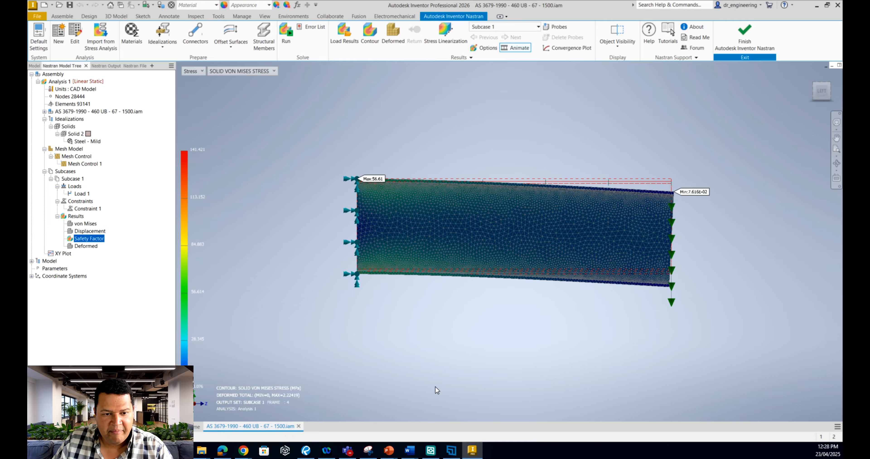